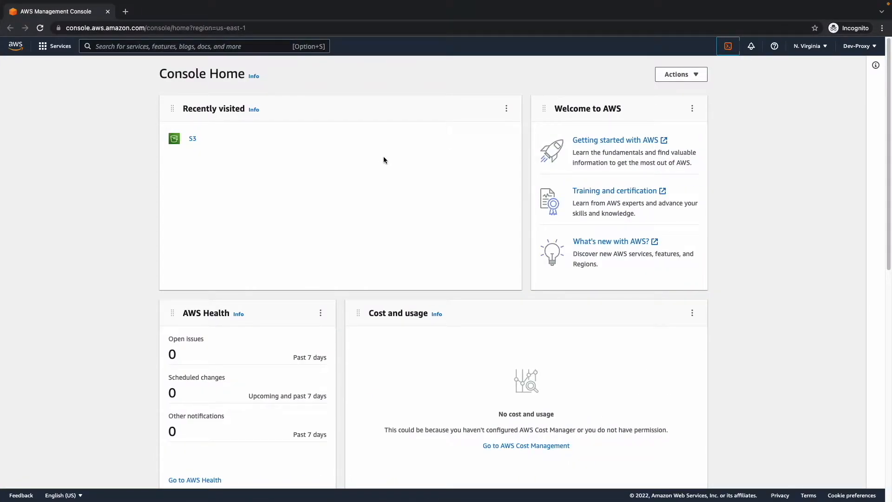
Search the AWS services for s3 and open the S3 service.
click(134, 49)
text(s3)
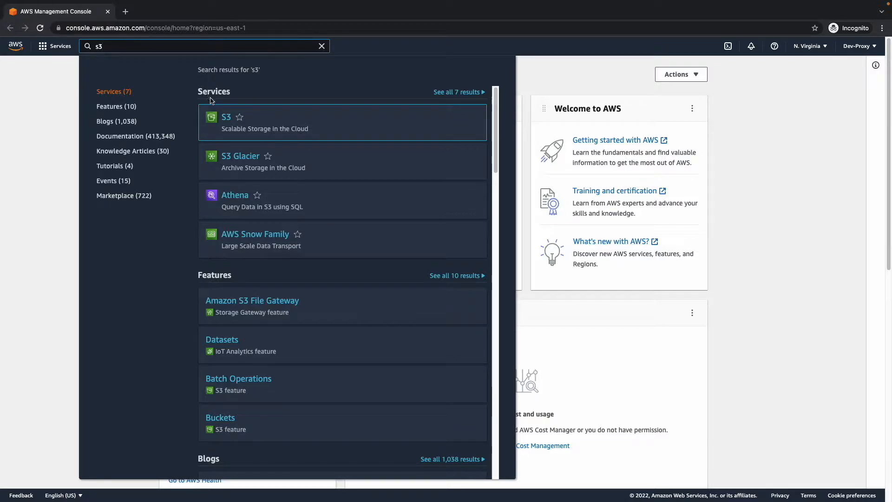
mouse_move(226, 119)
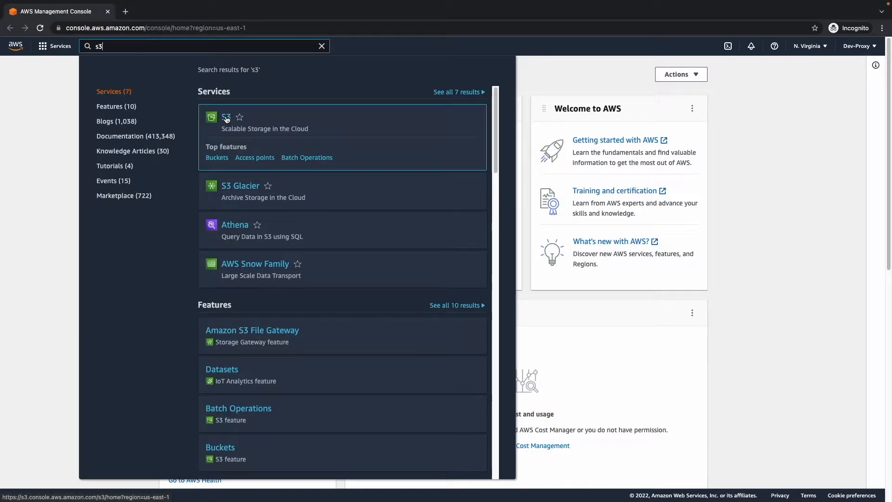
click(226, 118)
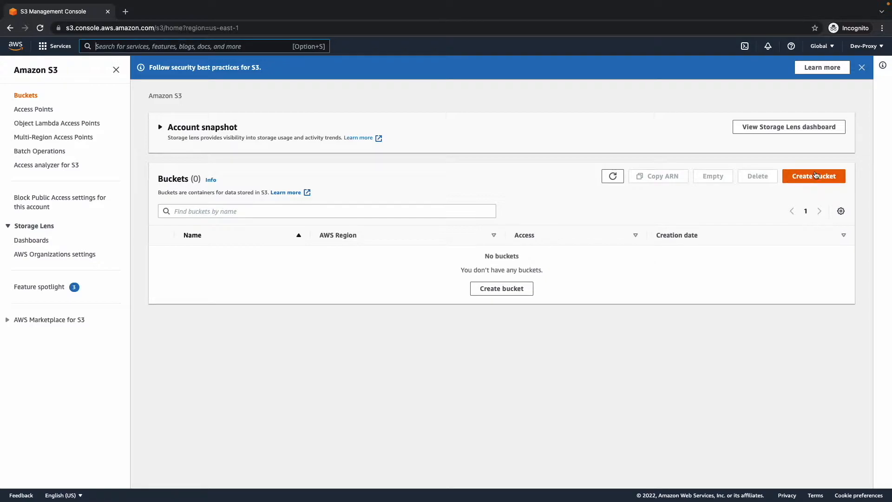
Start creating a new S3 bucket and name it dev-proxy-demo.
click(815, 176)
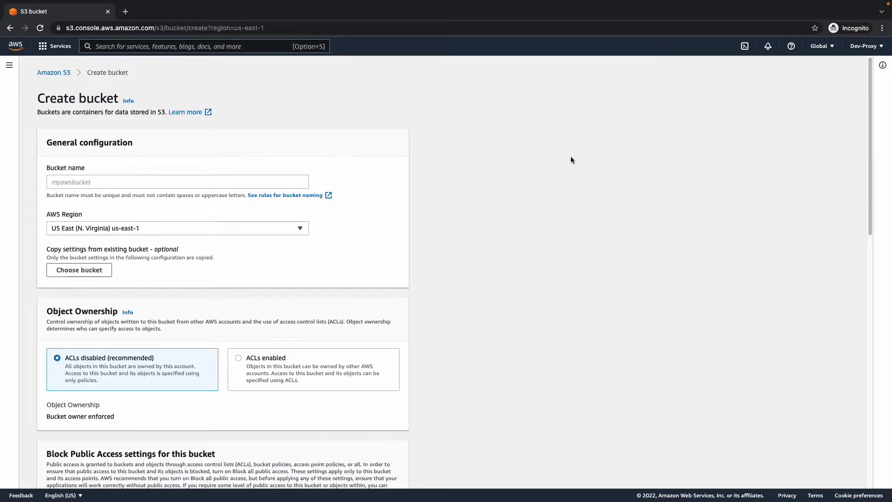
click(172, 182)
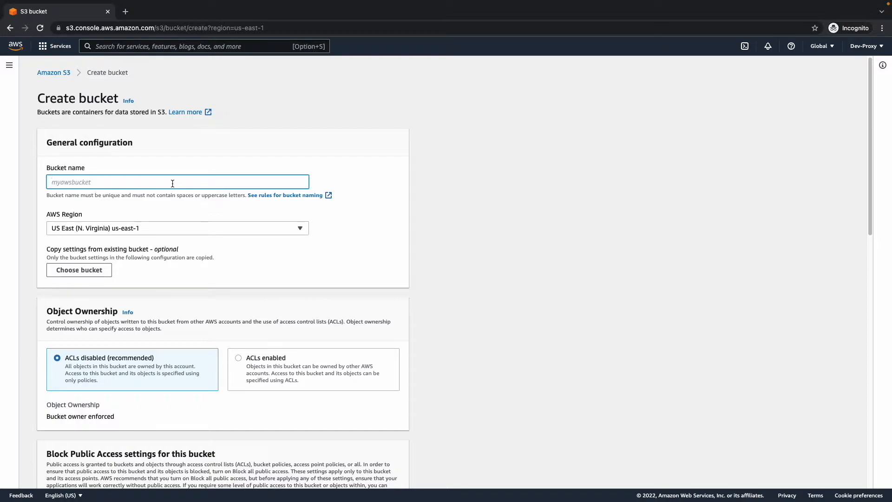
text(dev-proxy-demo)
Try enabling Bucket Versioning for the new bucket and set it back to Disable.
scroll(182, 275, down, 1)
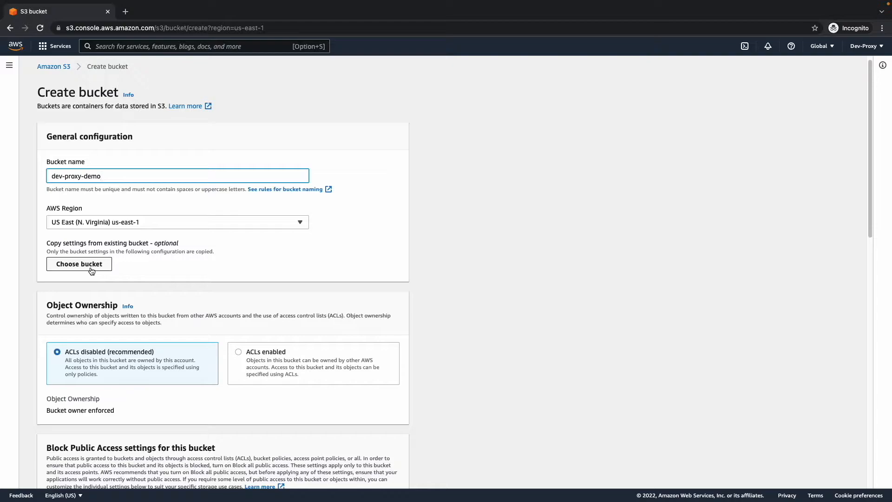
click(121, 275)
scroll(121, 274, down, 3)
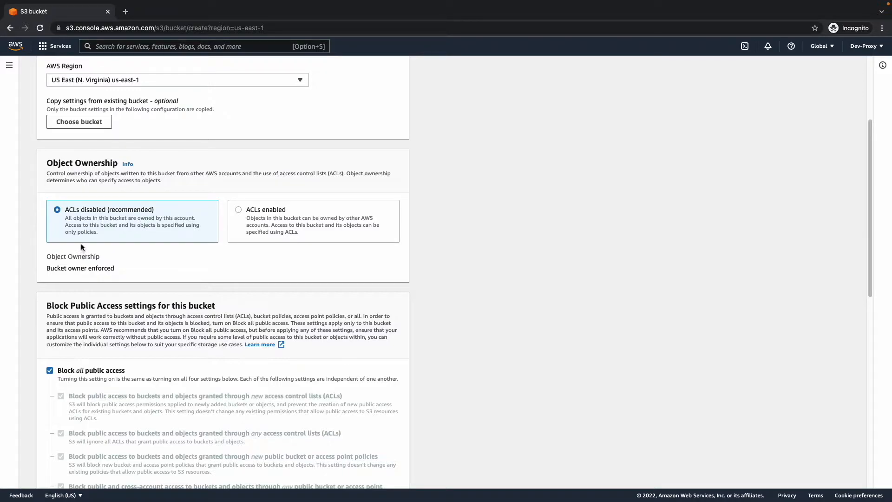
scroll(81, 238, down, 3)
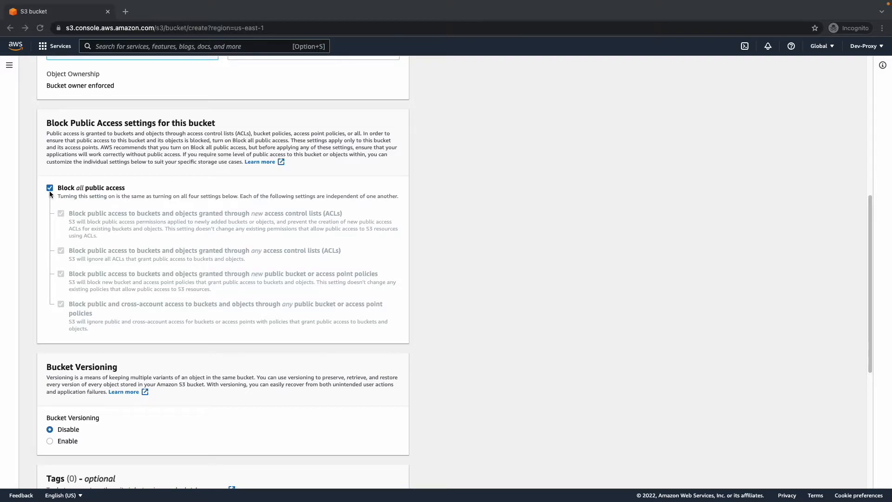
scroll(59, 272, down, 4)
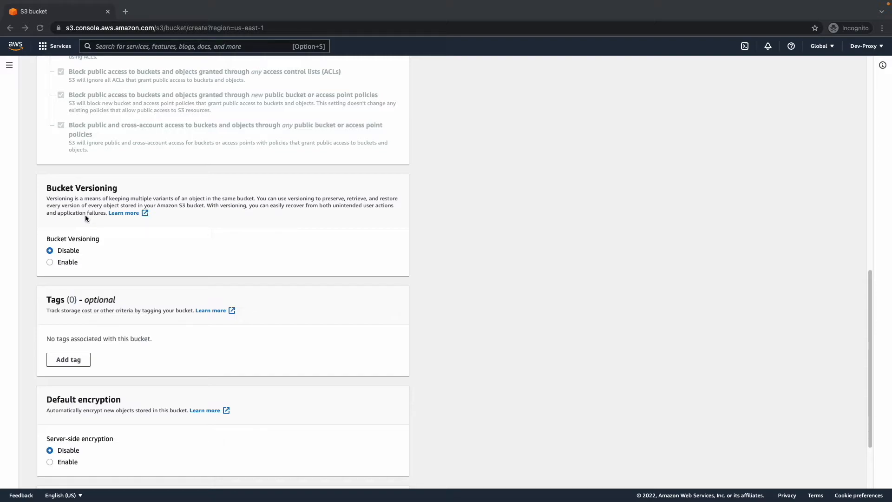
click(49, 261)
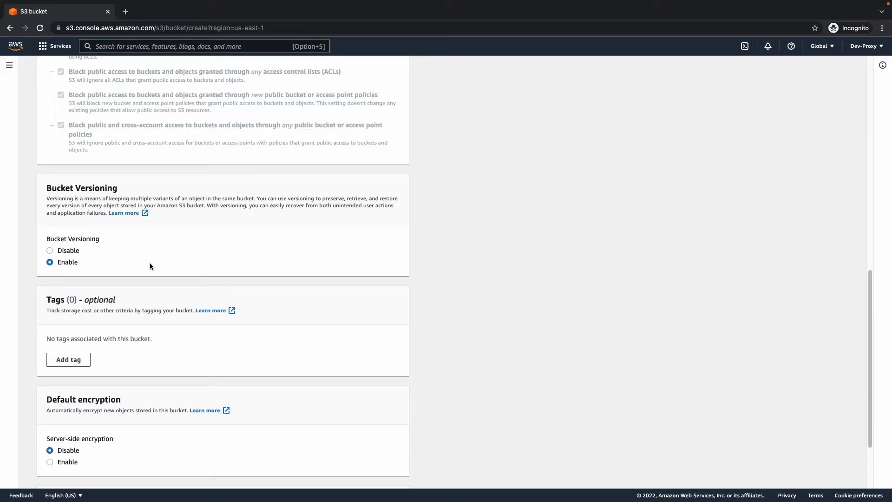
click(49, 251)
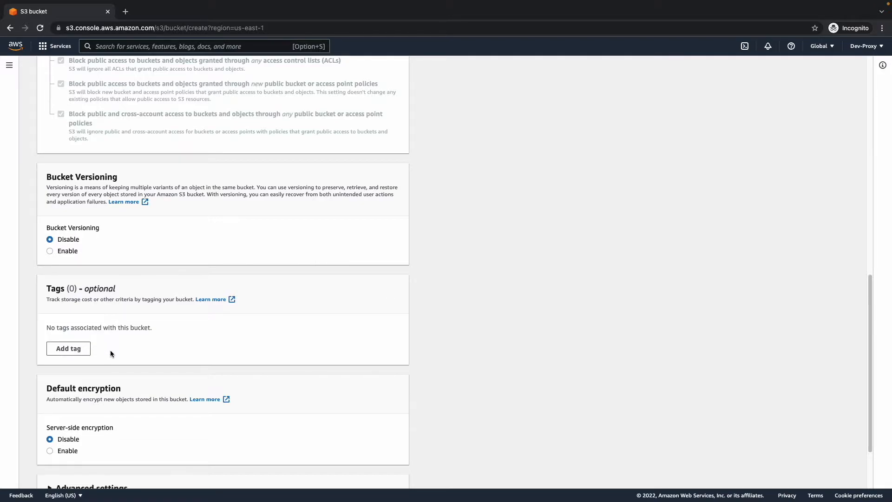
Try enabling server-side encryption under Default encryption and set it back to Disable.
scroll(116, 348, down, 2)
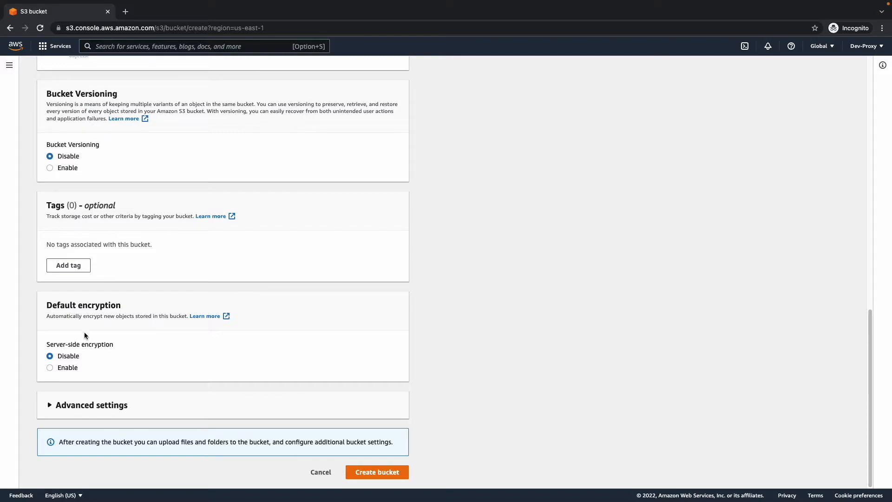
double_click(51, 367)
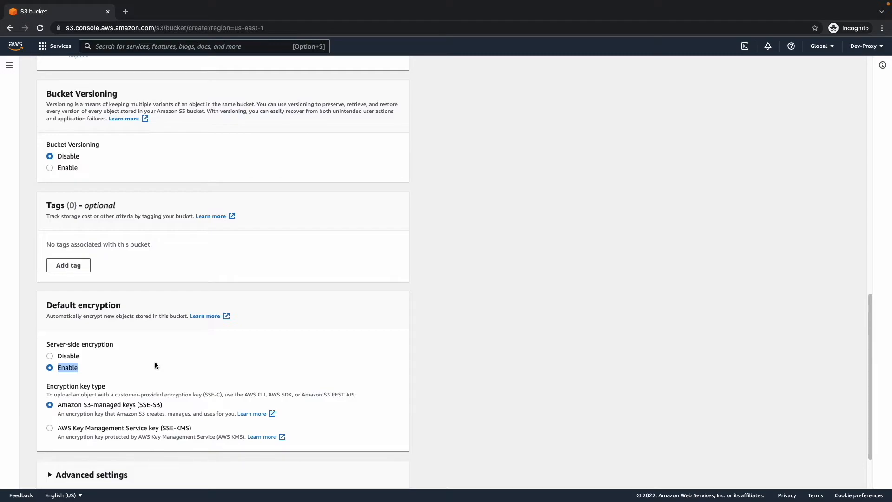
click(155, 361)
click(50, 356)
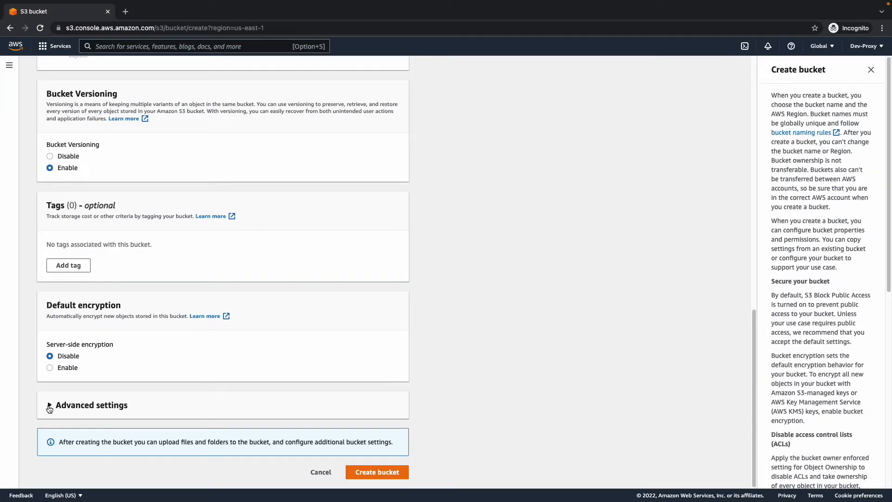
Expand the bucket's advanced settings, try enabling Object Lock and set it back to Disable.
click(50, 407)
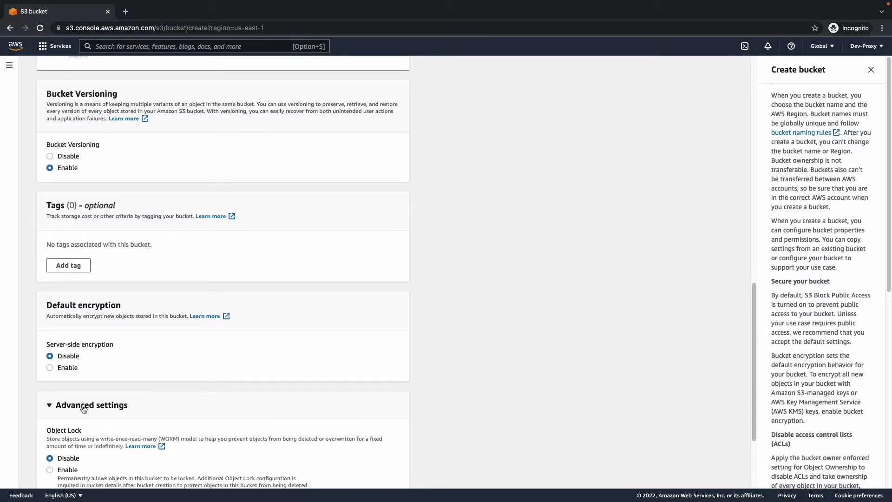
scroll(125, 416, down, 2)
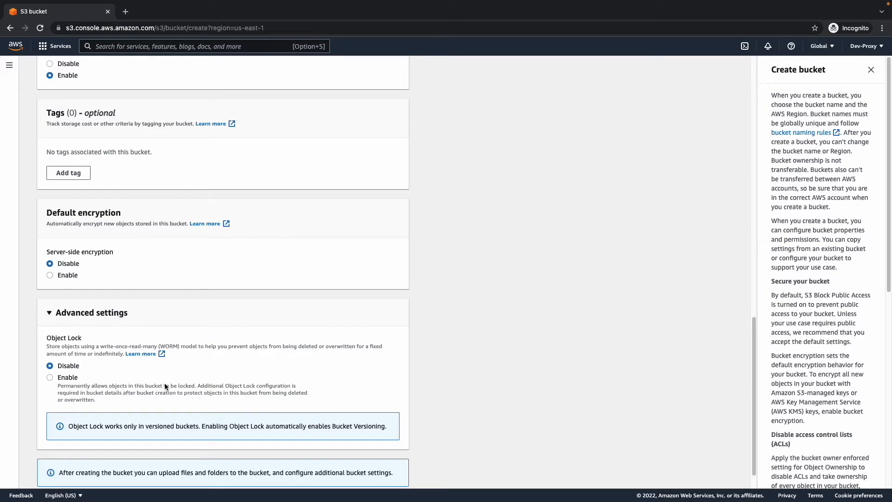
click(55, 377)
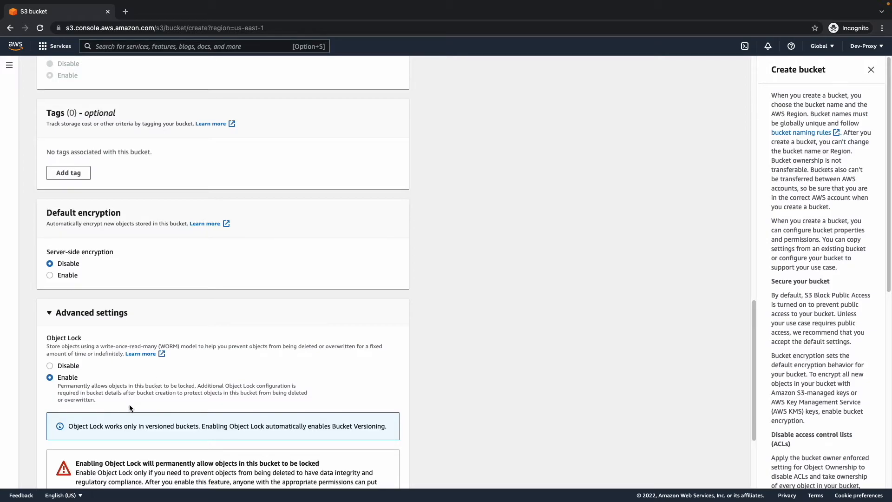
click(50, 365)
Create the dev-proxy-demo bucket with the chosen settings.
scroll(139, 403, up, 2)
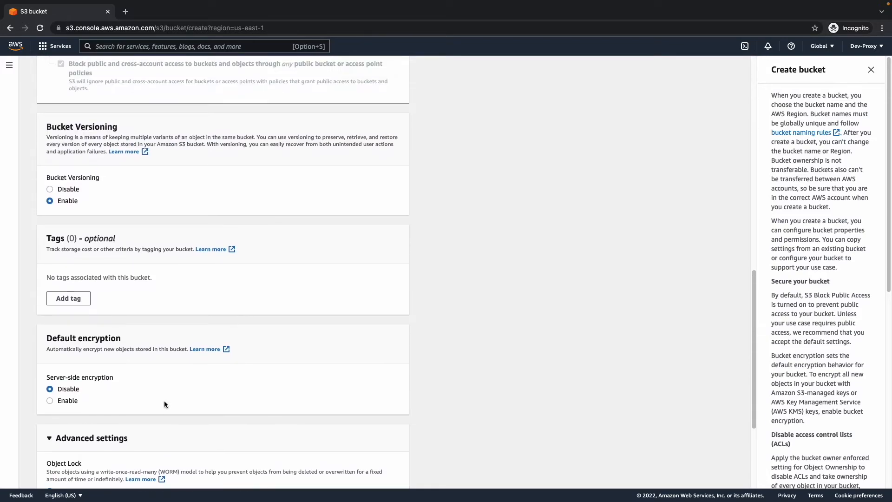
scroll(165, 400, down, 3)
scroll(270, 409, down, 1)
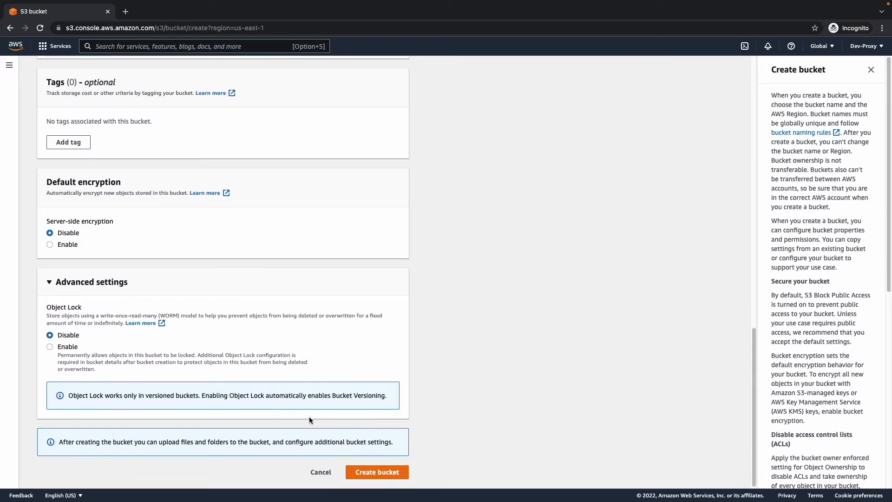
click(376, 472)
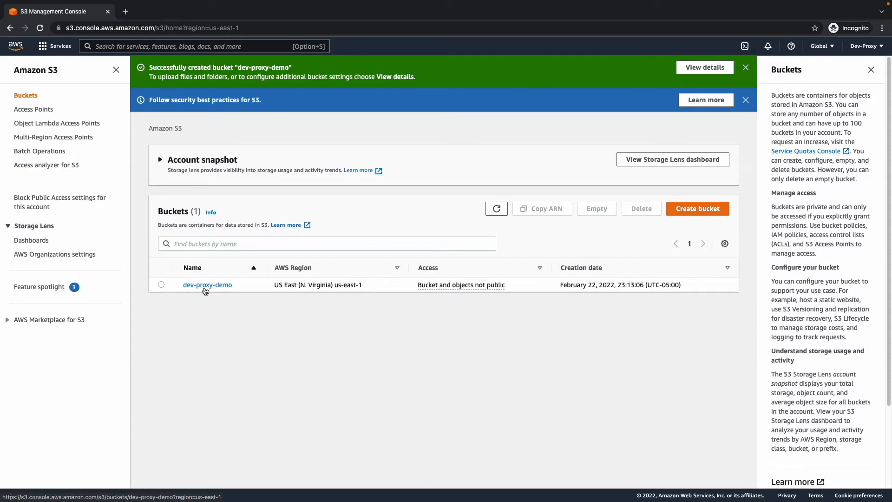
Open the dev-proxy-demo bucket and add sample1.csv from the data folder to a new upload.
click(205, 285)
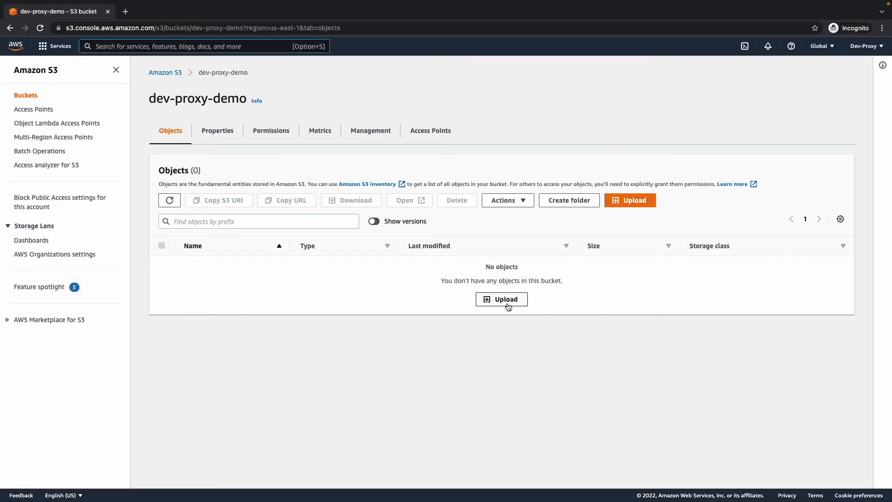
click(506, 300)
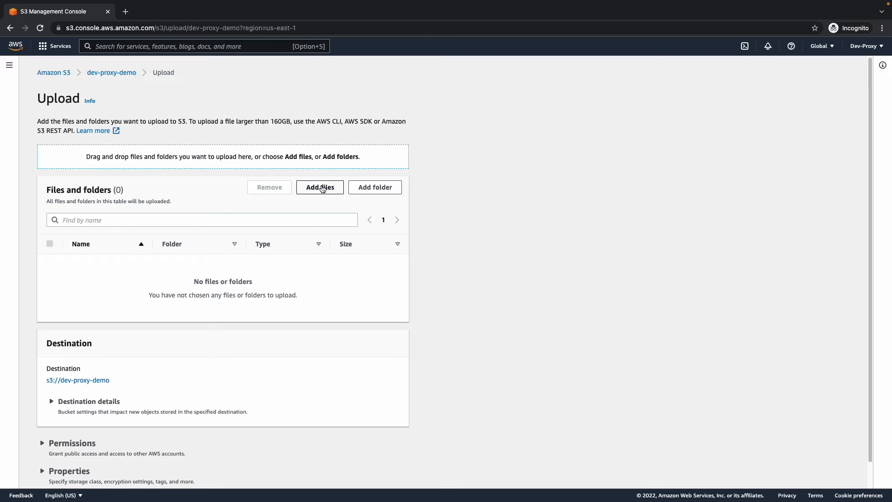
click(322, 188)
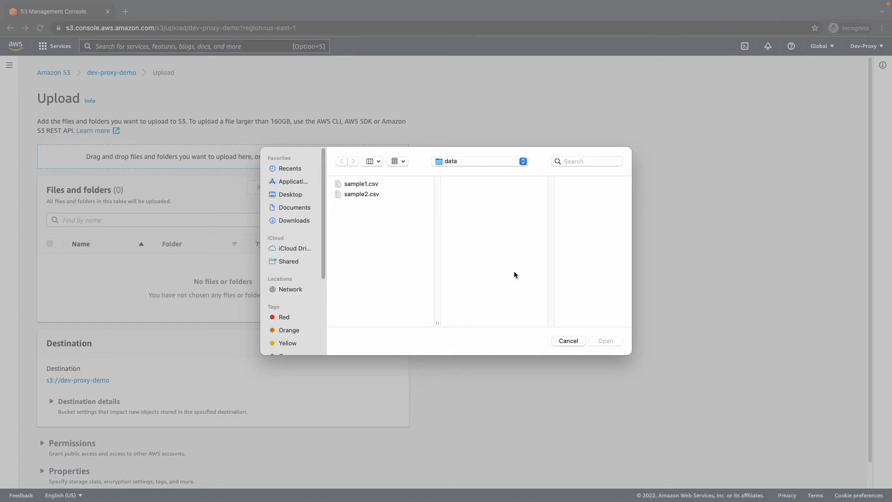
click(559, 342)
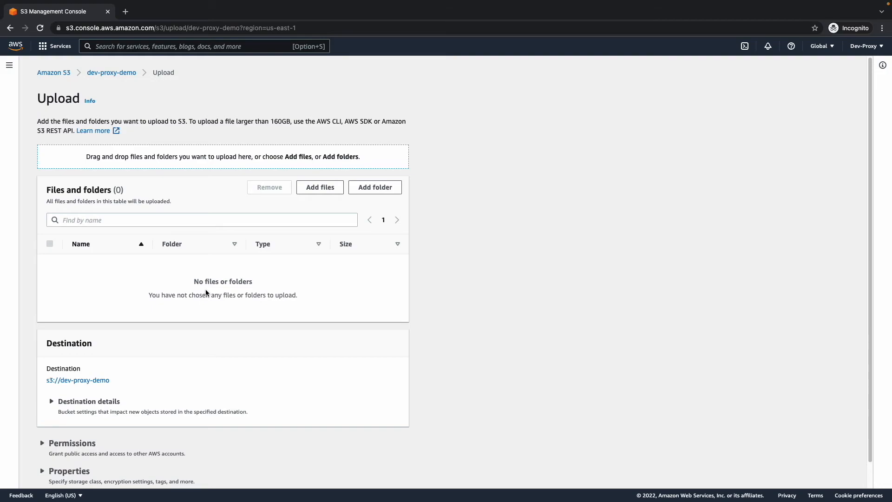
click(323, 190)
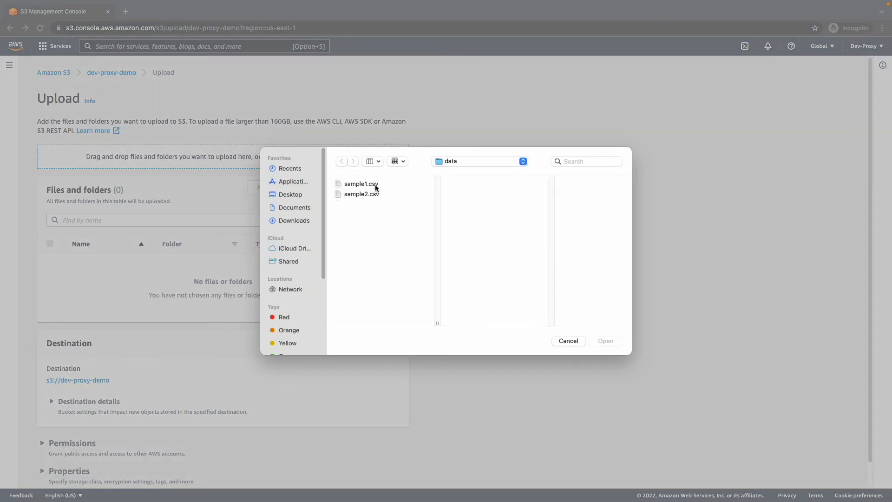
click(374, 183)
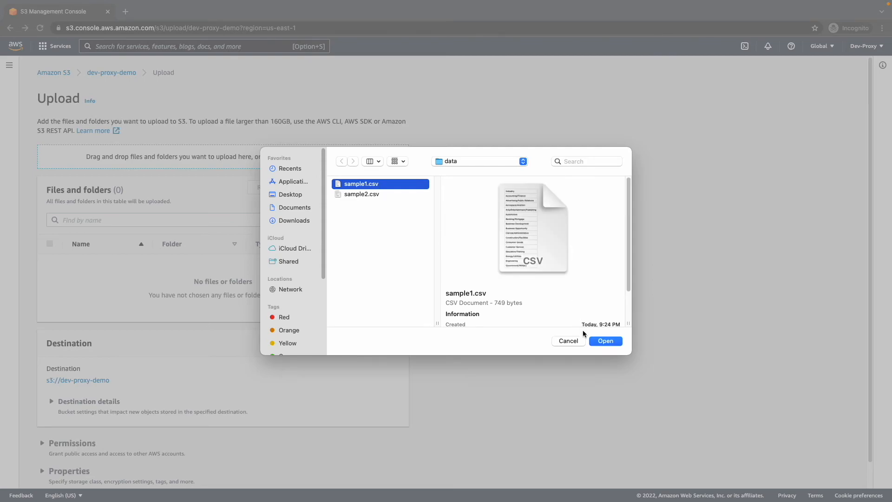
click(601, 341)
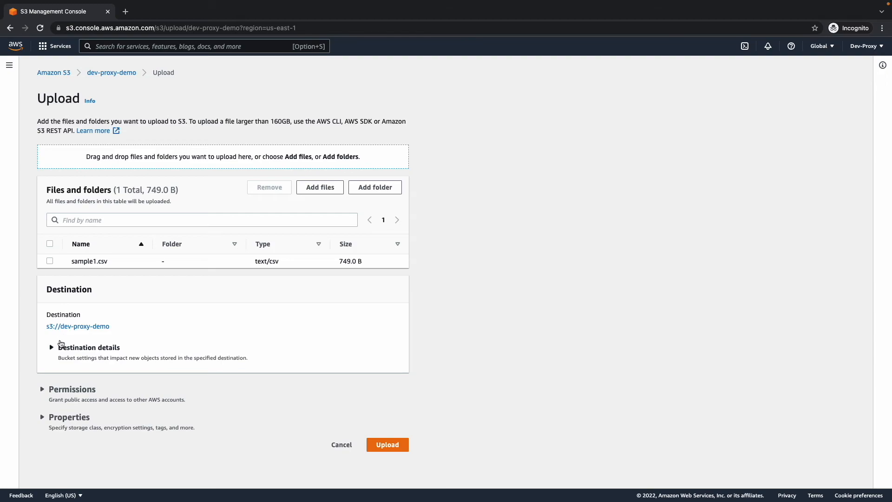
Review the upload's permissions and storage class options, and upload sample1.csv to the dev-proxy-demo bucket.
click(47, 390)
scroll(39, 395, down, 1)
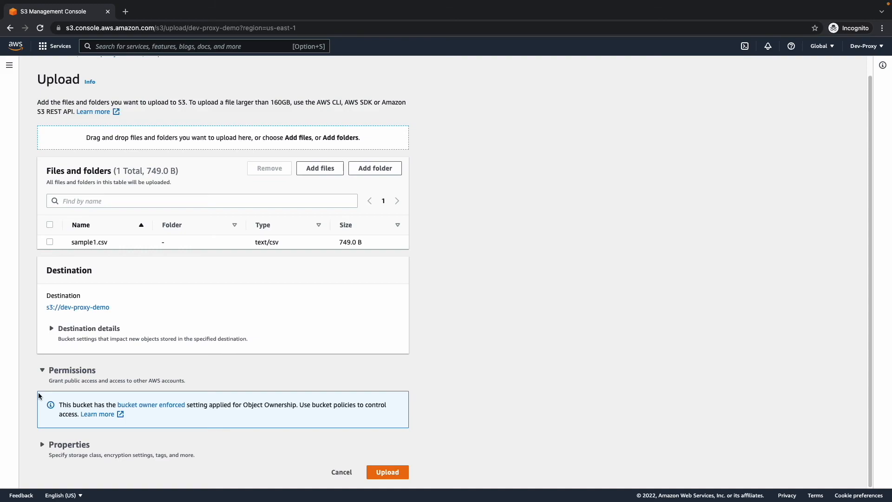
click(41, 370)
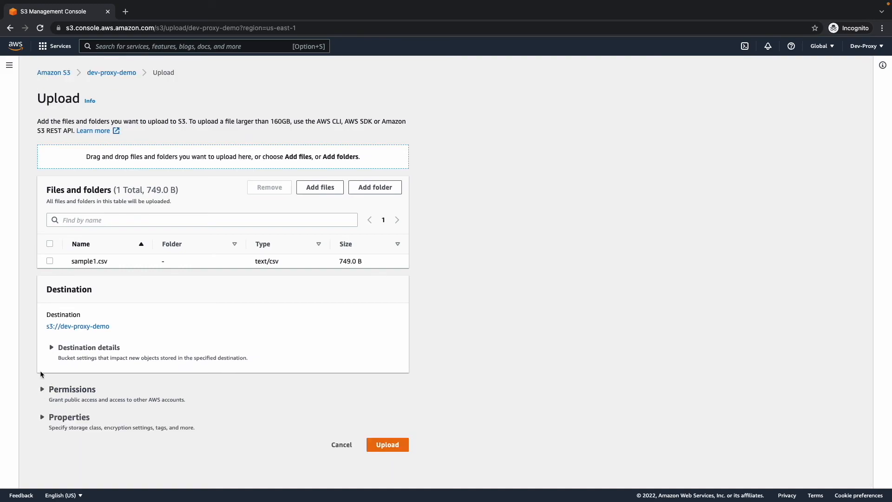
click(43, 417)
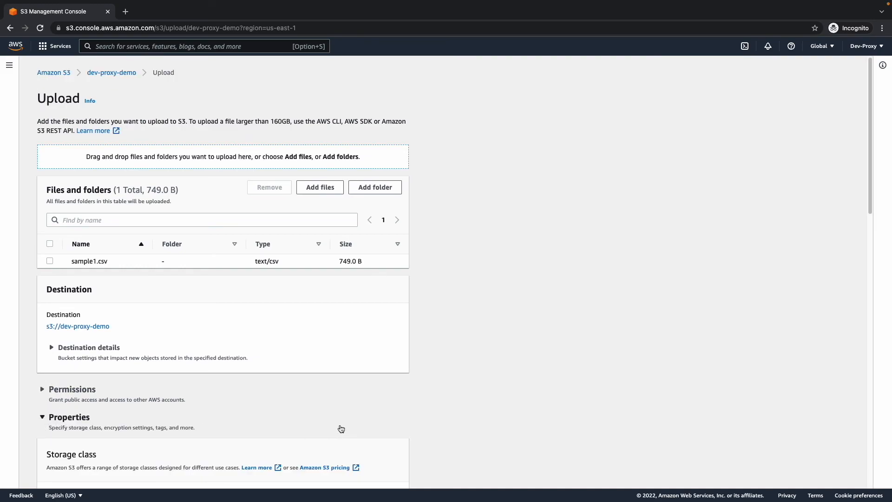
scroll(498, 409, down, 3)
scroll(498, 410, down, 1)
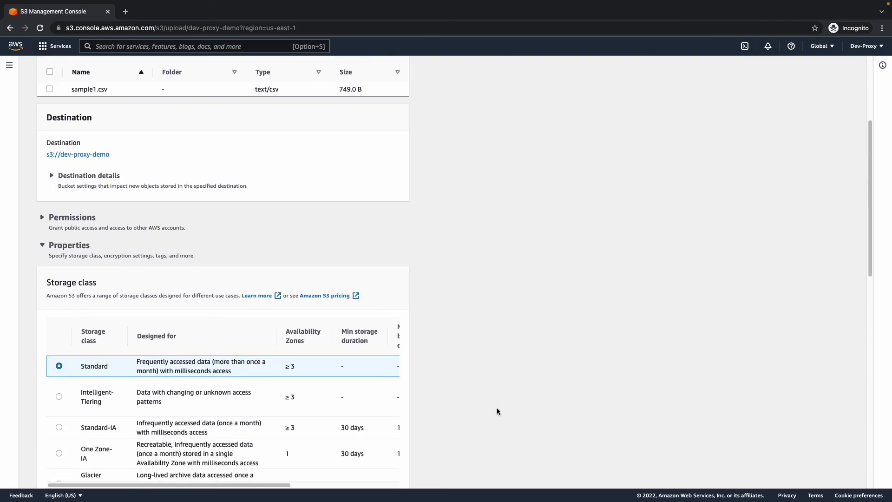
scroll(497, 411, down, 3)
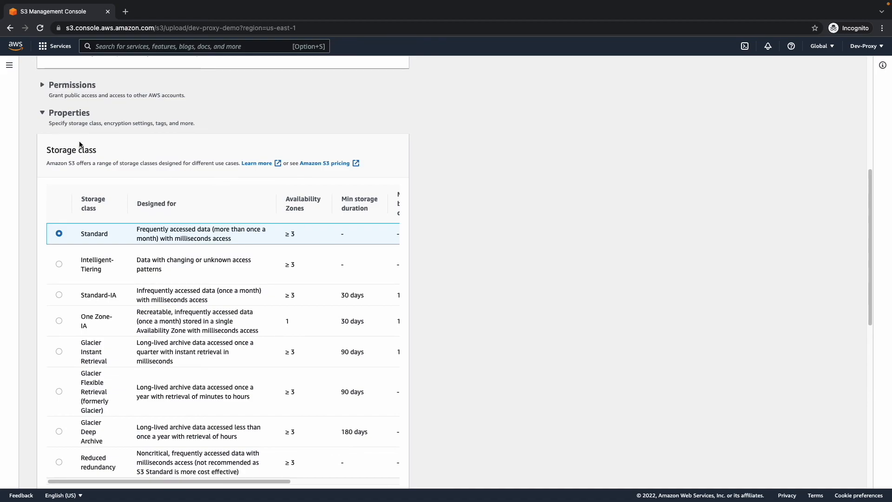
click(42, 113)
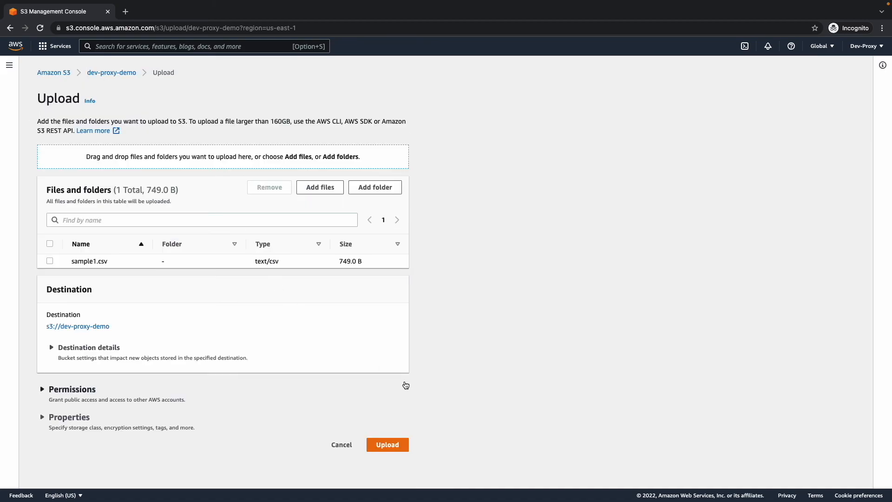
click(381, 449)
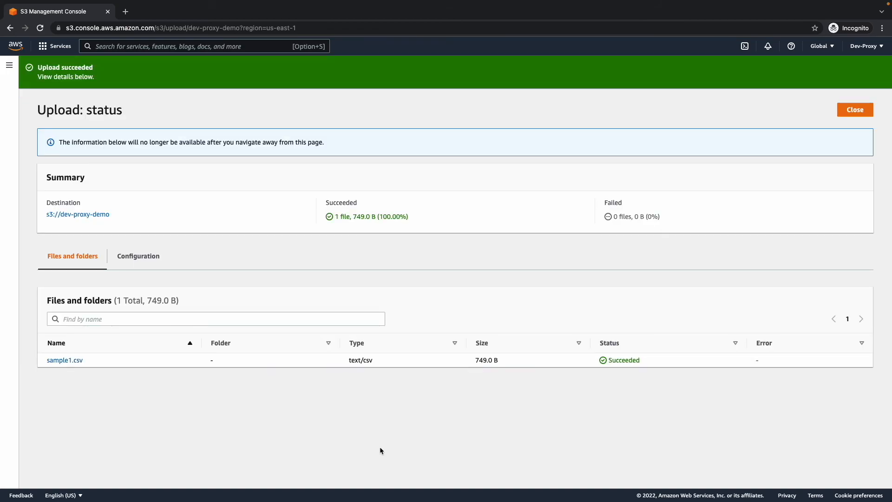